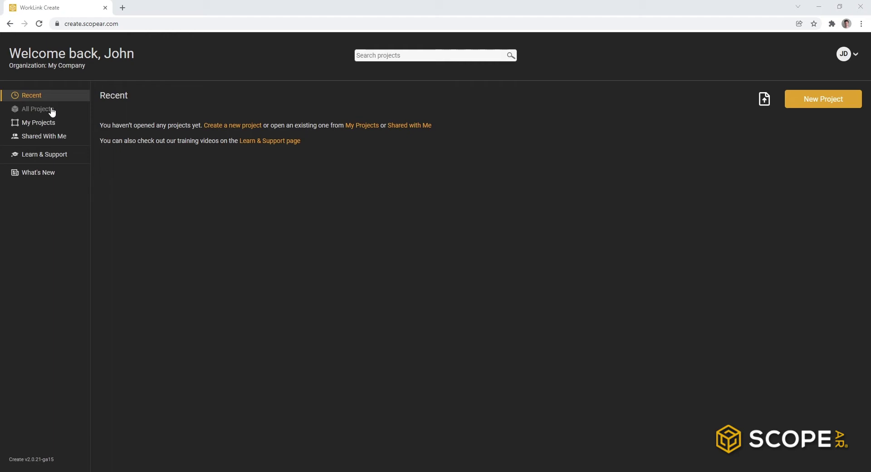
Look through the All Projects, My Projects, Shared With Me and Learn & Support pages and return to Recent
click(52, 110)
click(50, 124)
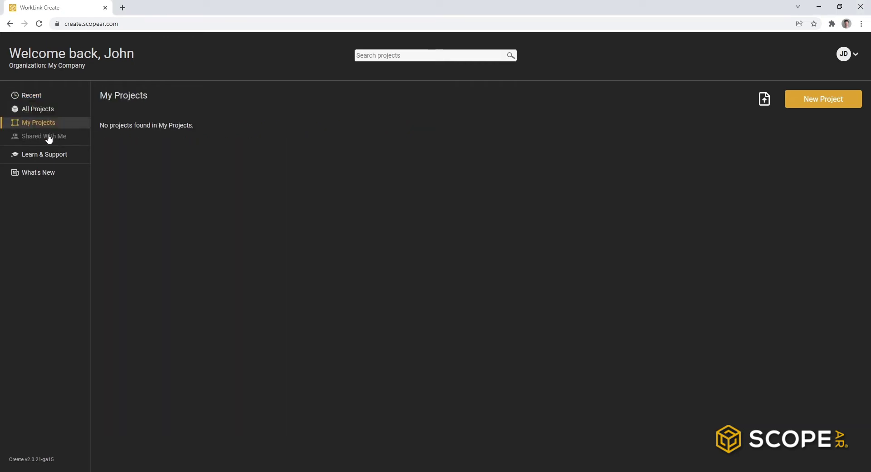
click(48, 138)
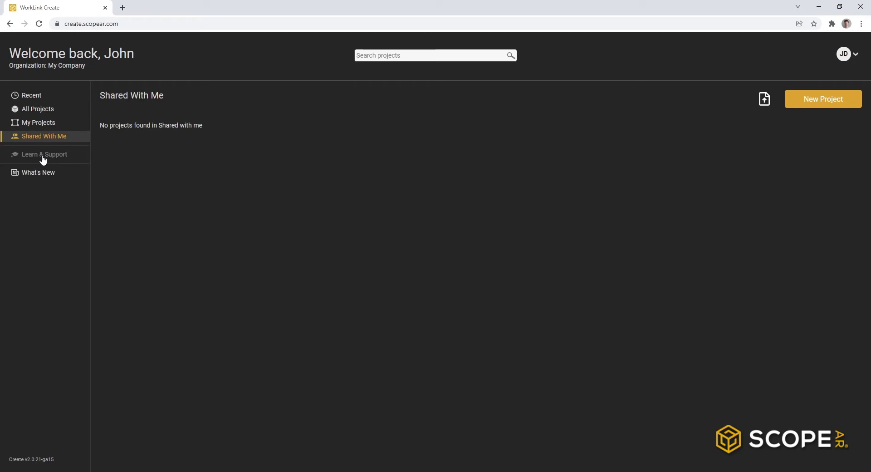
click(43, 157)
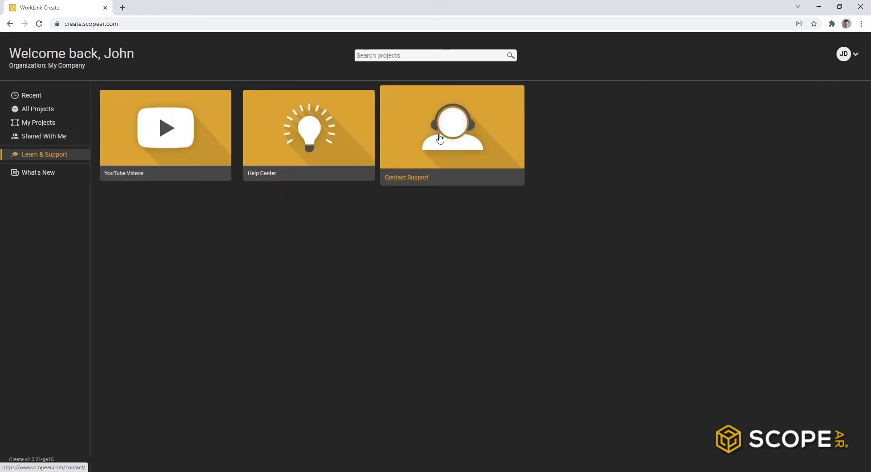
click(34, 96)
Create a new project named MyFirstProject and reset its window layout
click(829, 102)
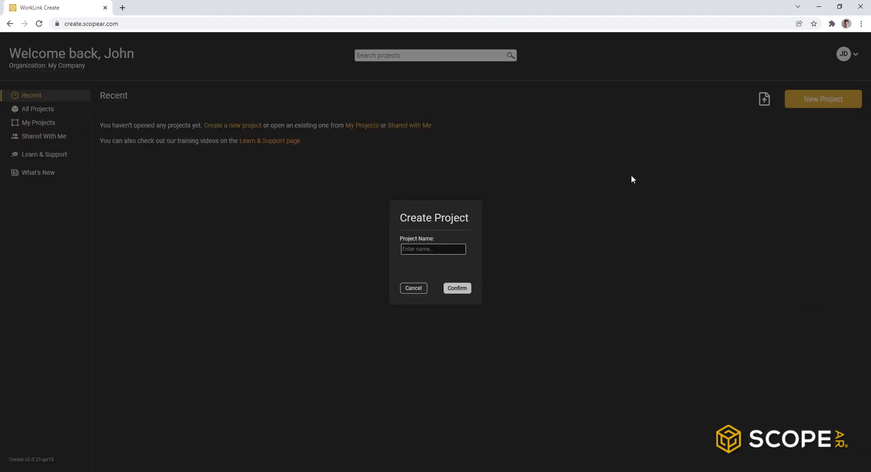
click(423, 248)
text(MyFirstProject)
click(457, 288)
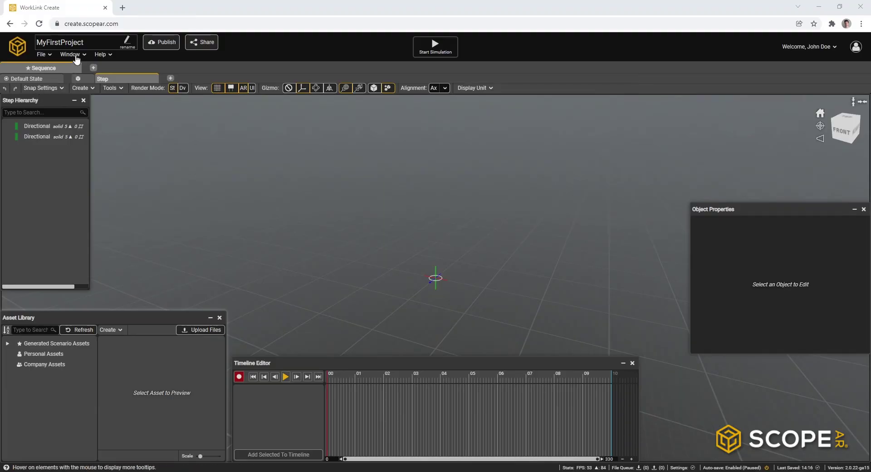
click(76, 56)
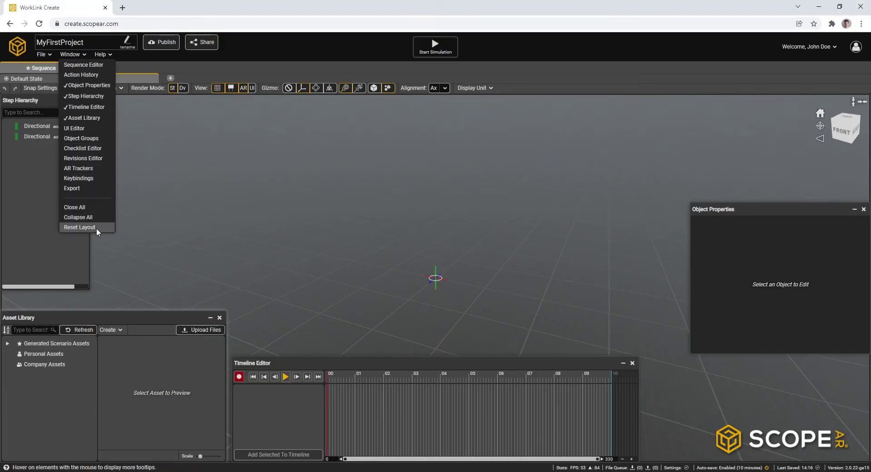
click(79, 228)
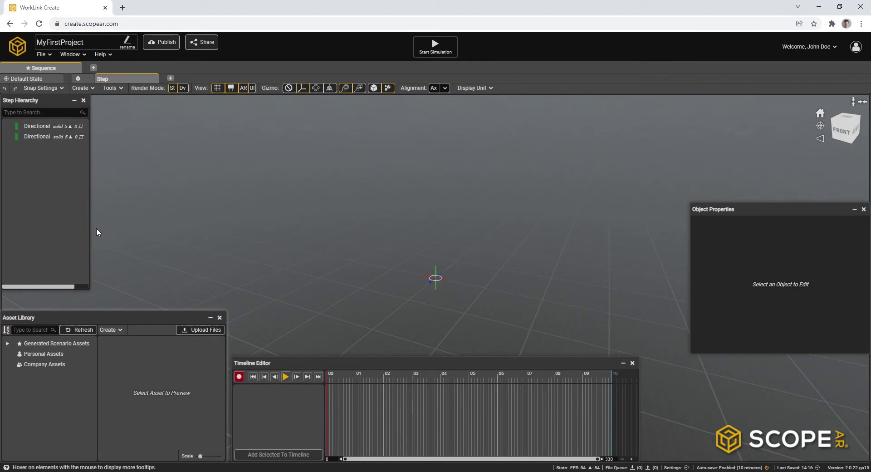
Upload AlignmentGrid.png and TurboFan.fbx from the MyAssets folder to the Asset Library and refresh its Personal Assets
drag(870, 119, 574, 131)
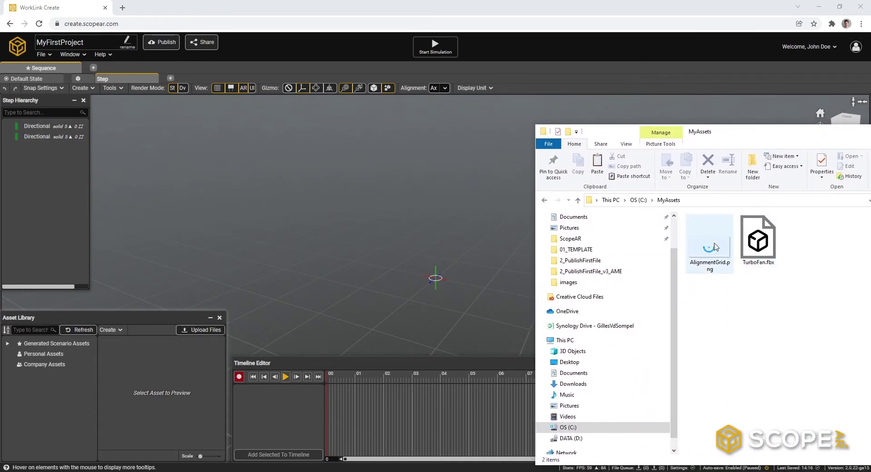
key(ctrl+a)
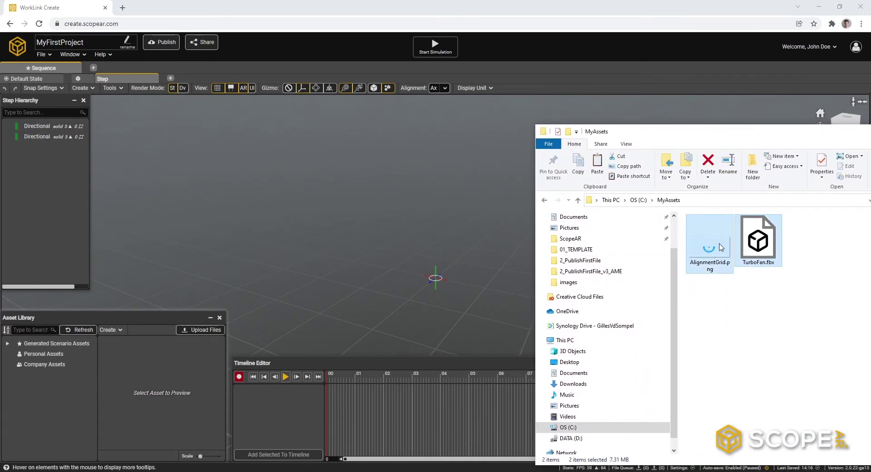
drag(721, 248, 71, 399)
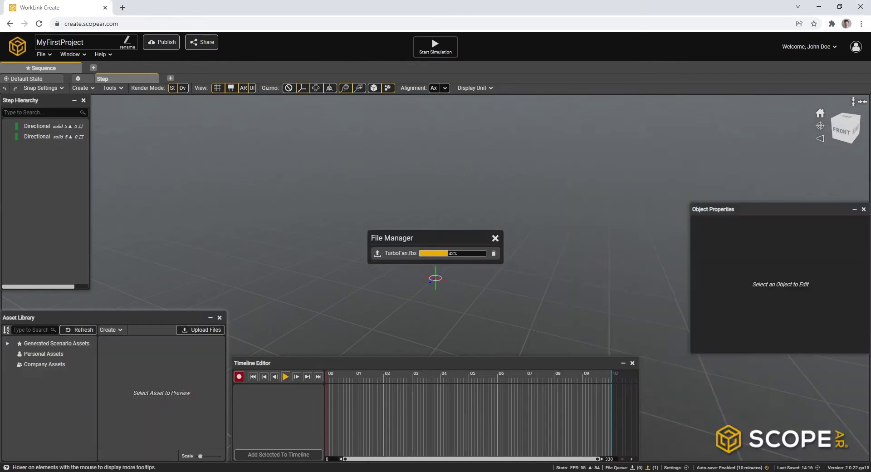
click(90, 329)
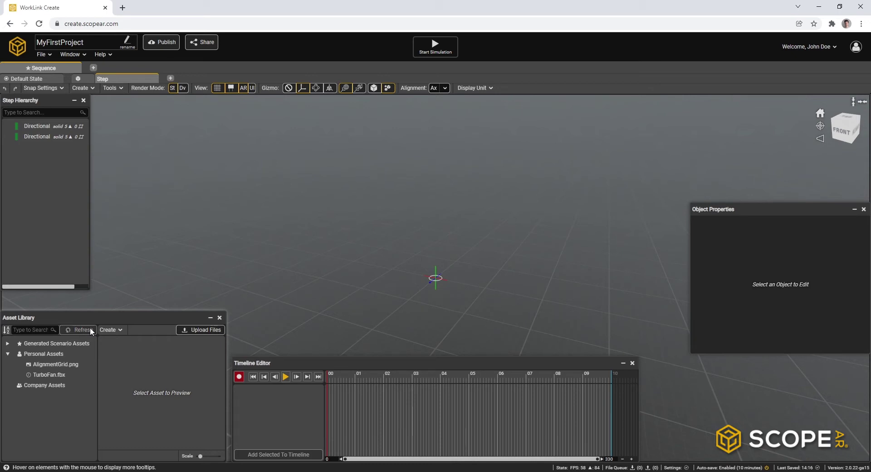
click(58, 356)
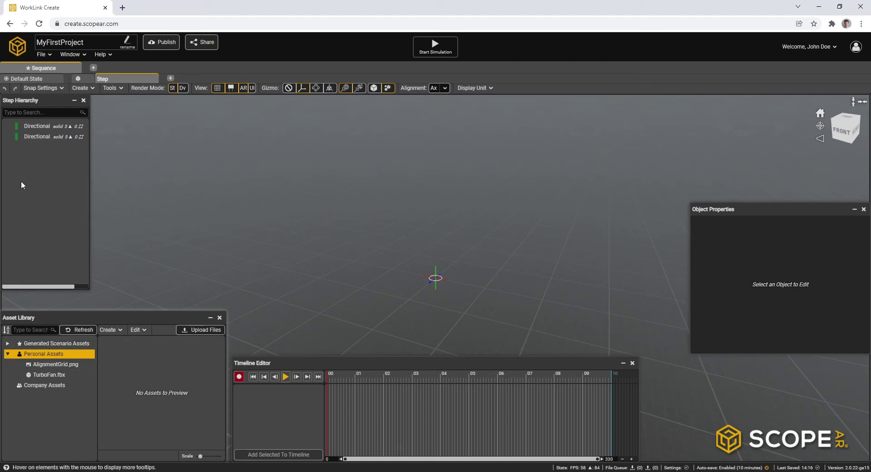
Add AlignmentGrid.png and TurboFan.fbx to the scene in the Default State and frame the TurboFan model
click(36, 79)
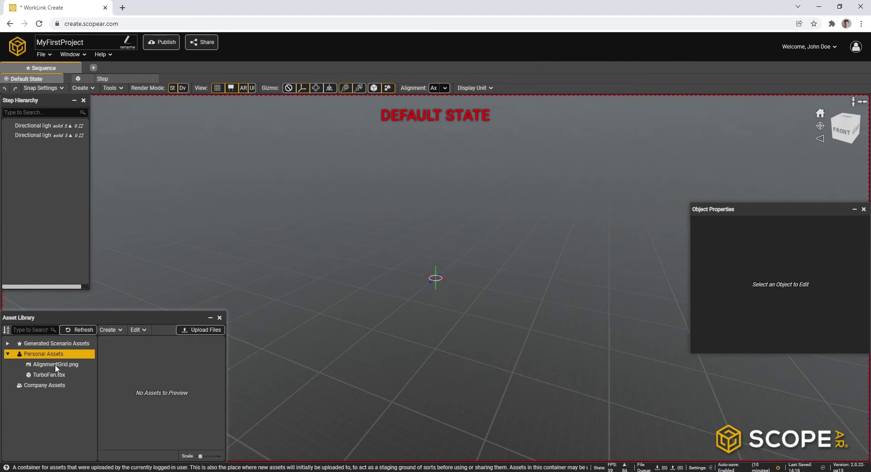
drag(56, 366, 56, 219)
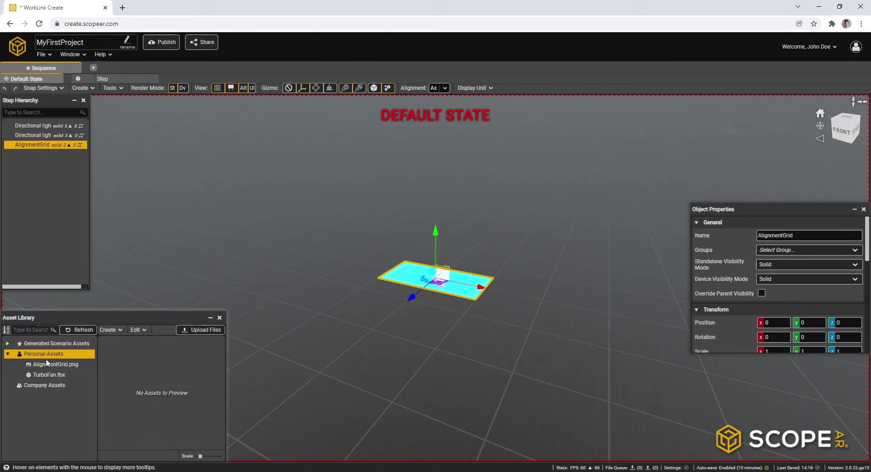
click(38, 376)
drag(47, 371, 53, 212)
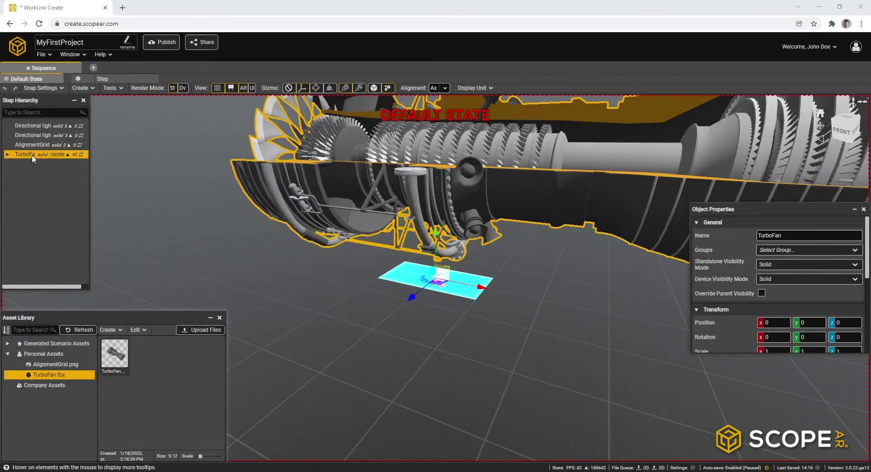
double_click(32, 153)
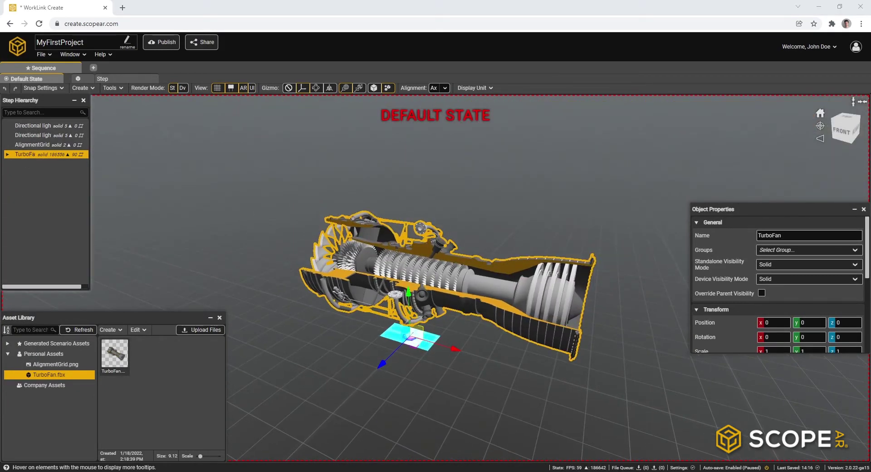
Set the AlignmentGrid object's X scale and Z scale to 10
click(395, 338)
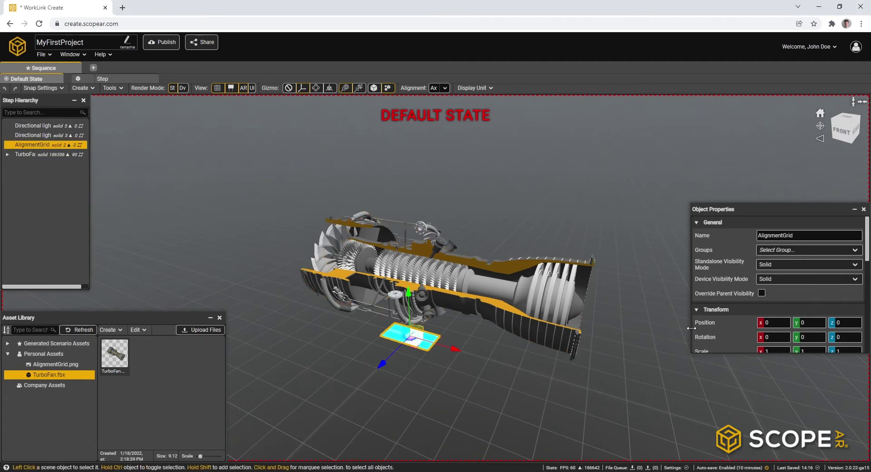
scroll(723, 333, down, 1)
click(777, 307)
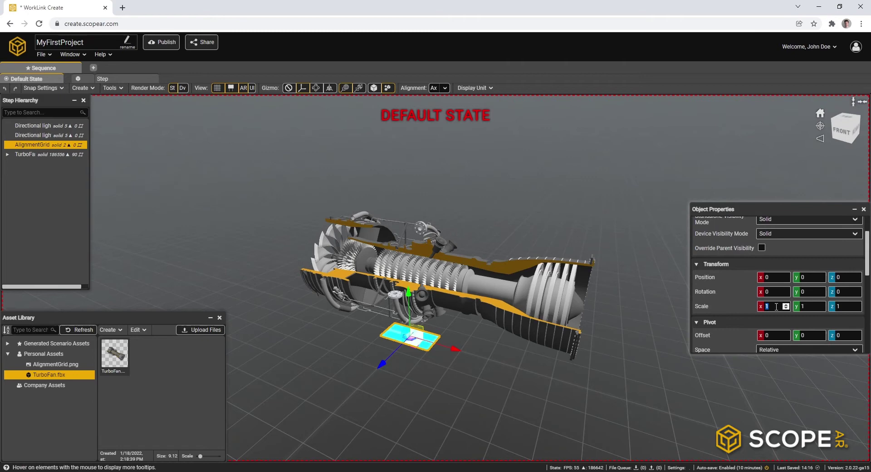
click(778, 307)
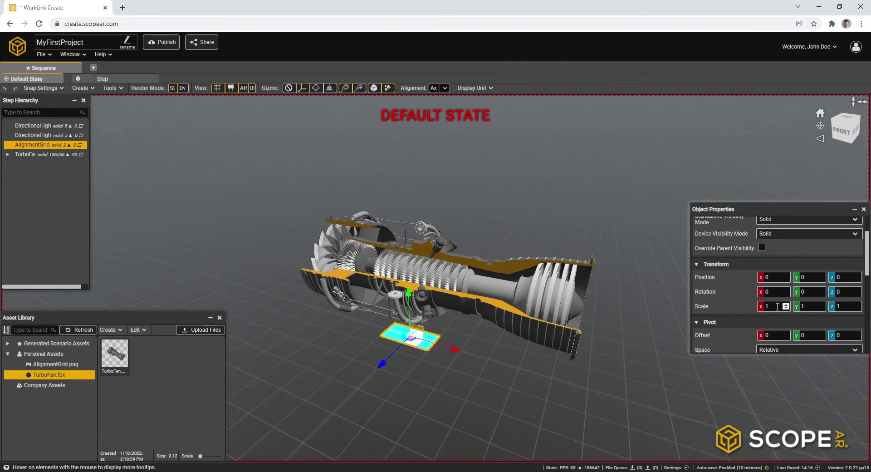
text(0)
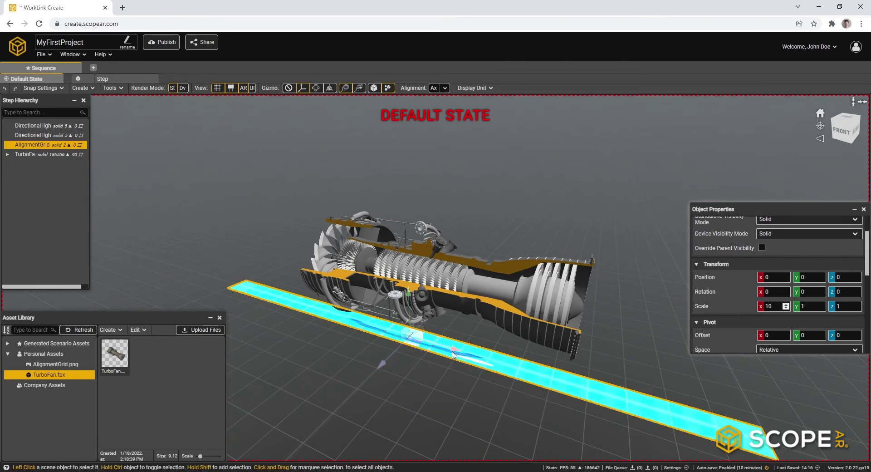
click(849, 308)
click(847, 308)
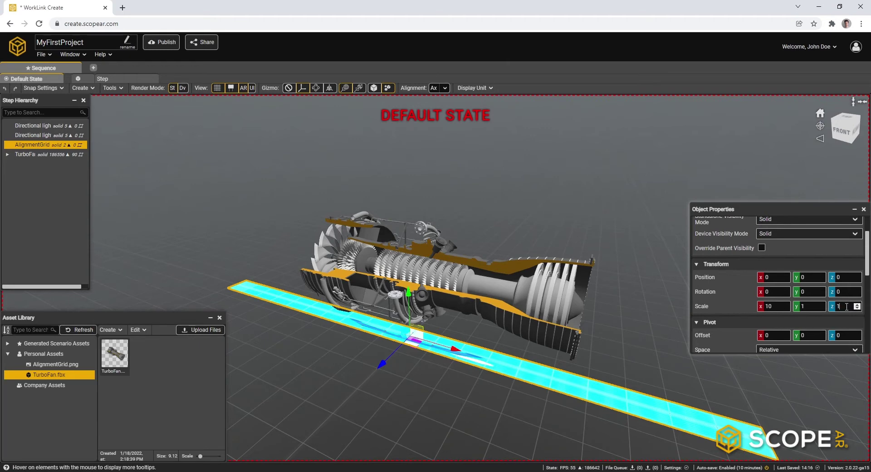
text(0)
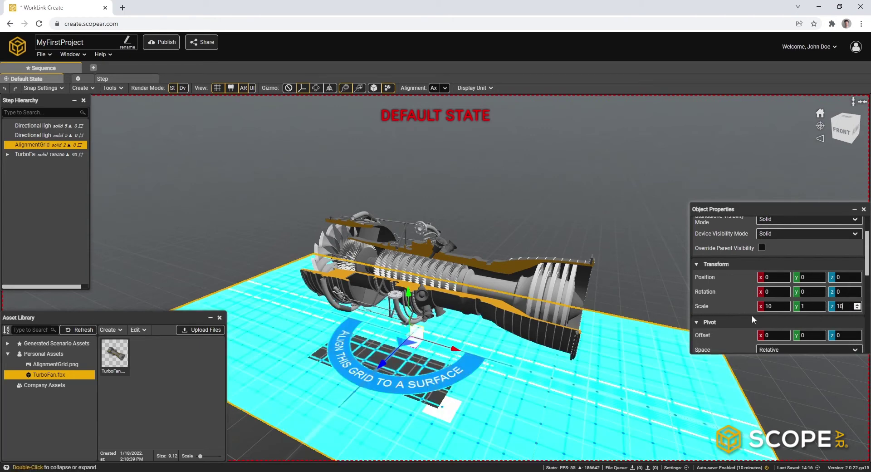
Set the Alpha Mode of the AlignmentGrid material to Blend
scroll(739, 298, down, 5)
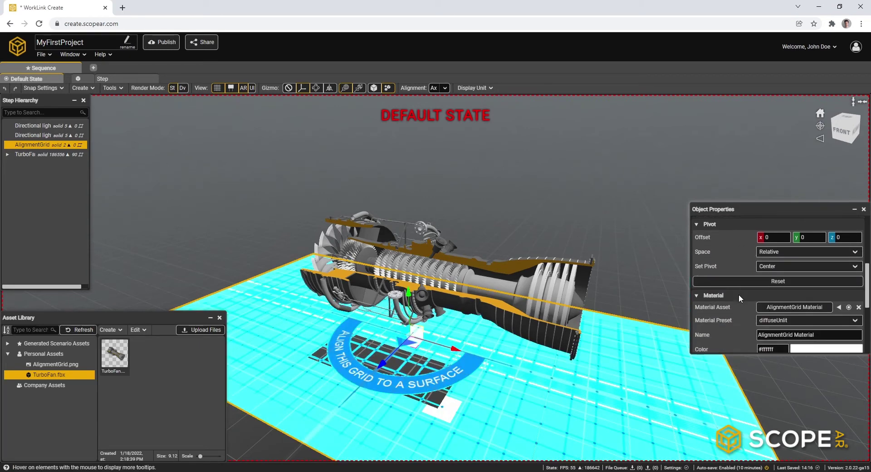
scroll(739, 294, down, 3)
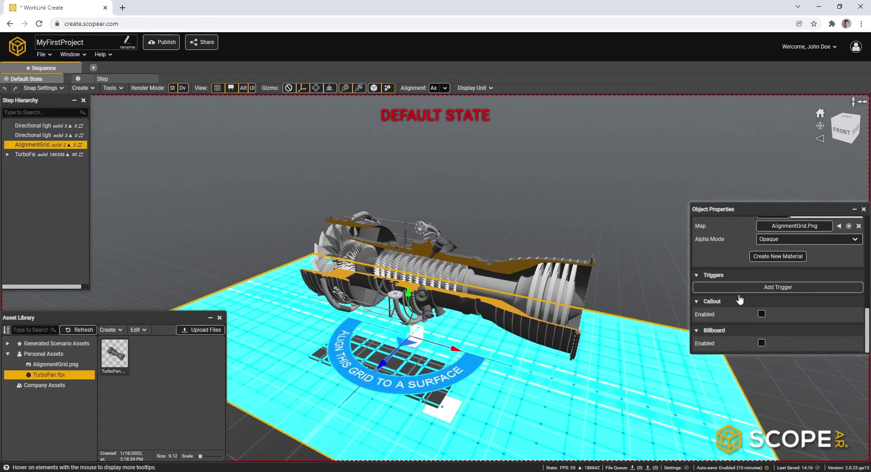
click(765, 239)
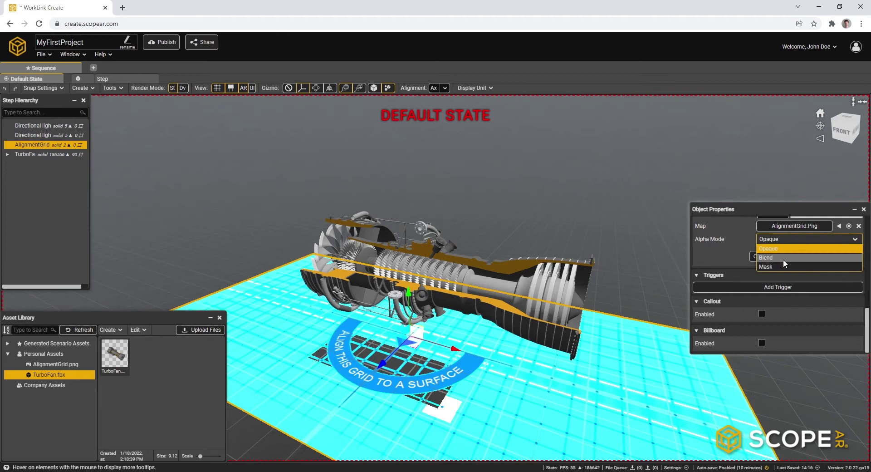
click(783, 259)
scroll(739, 253, up, 4)
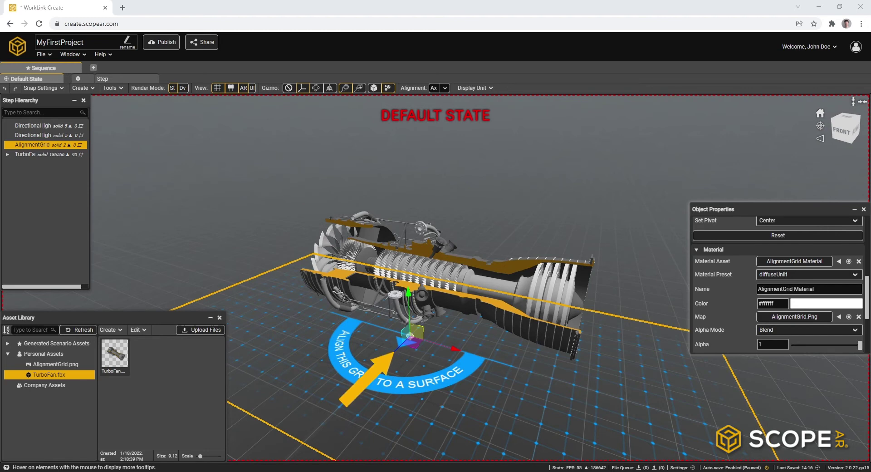
Select the TurboFan model, switch from the Default State to the Step, and save the project
click(41, 155)
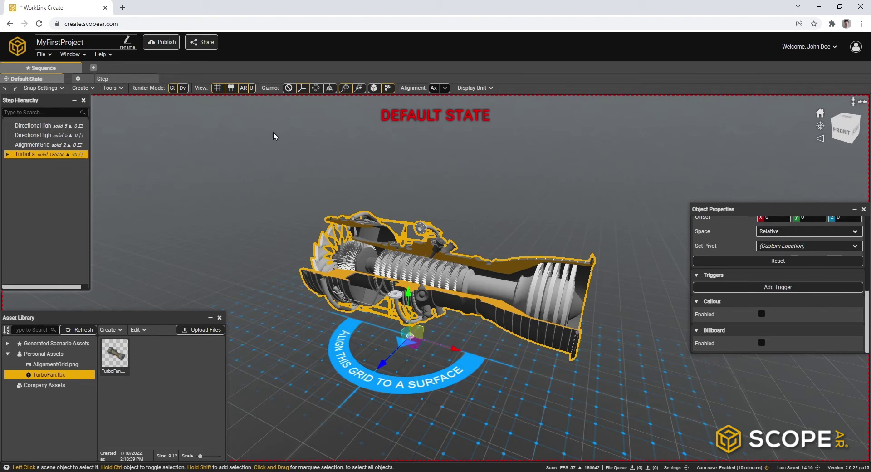
click(126, 78)
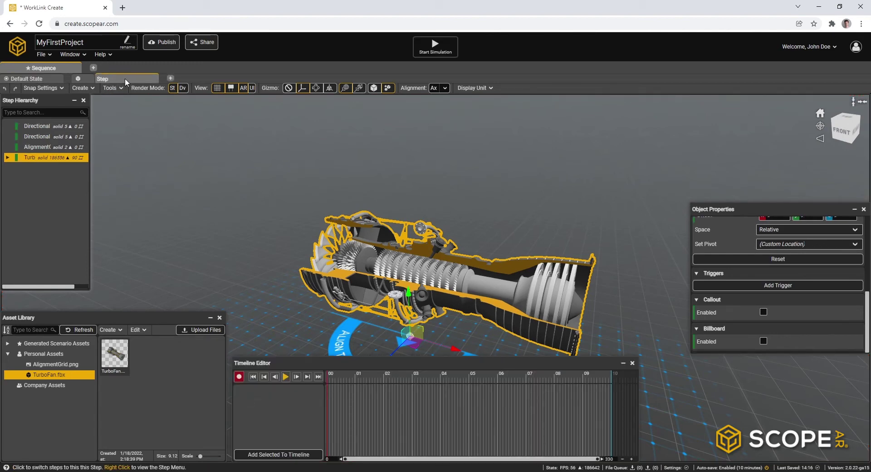
click(43, 54)
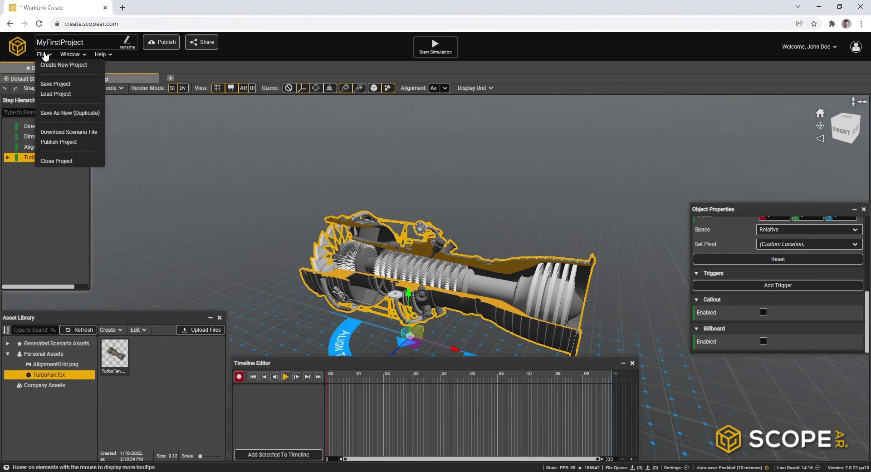
click(62, 83)
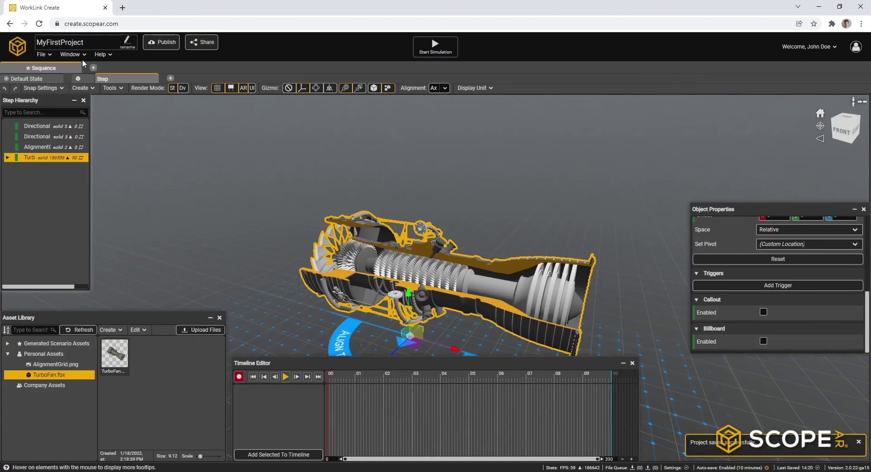
Publish the project with Passive session as the session type
click(162, 42)
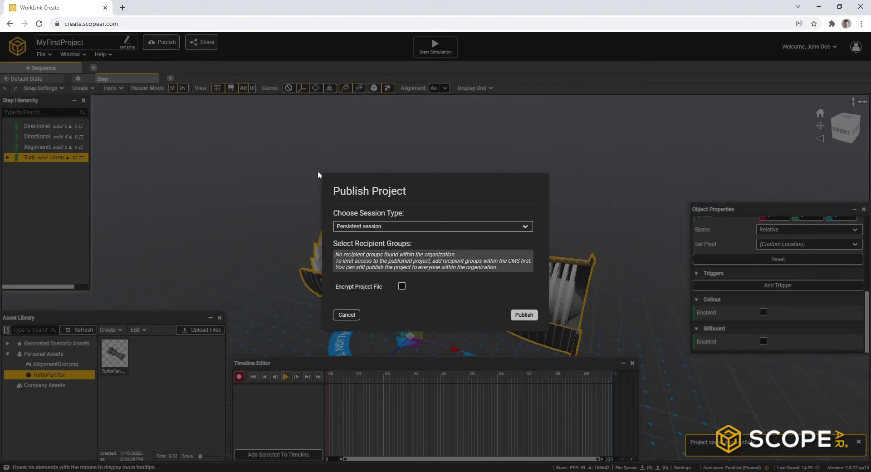
click(381, 227)
click(373, 245)
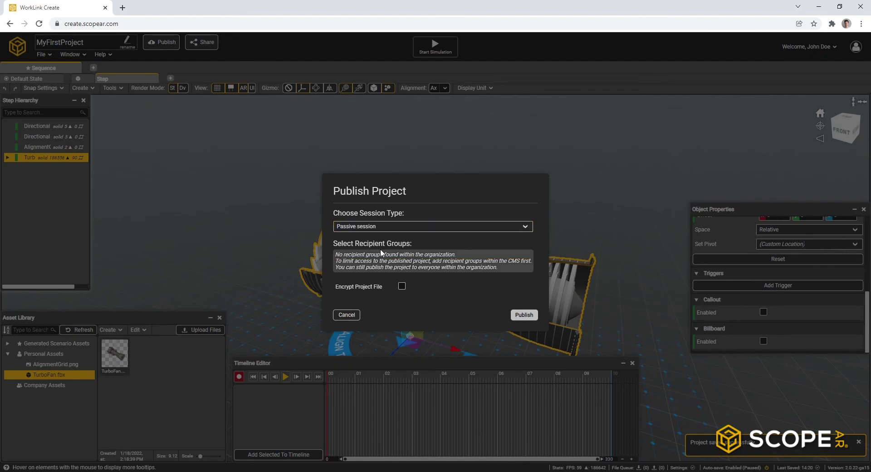
click(524, 315)
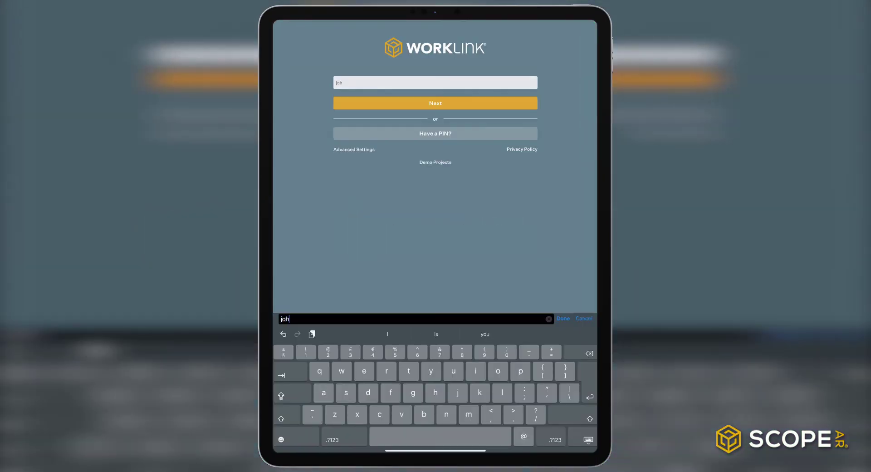
In the WorkLink app on the tablet, log in with the username and account password and open the MyFirstProject scenario
text(*****)
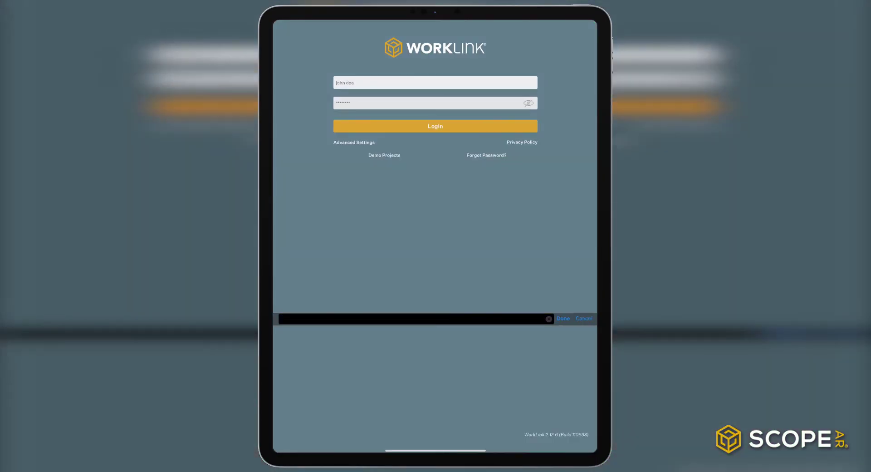
key(Return)
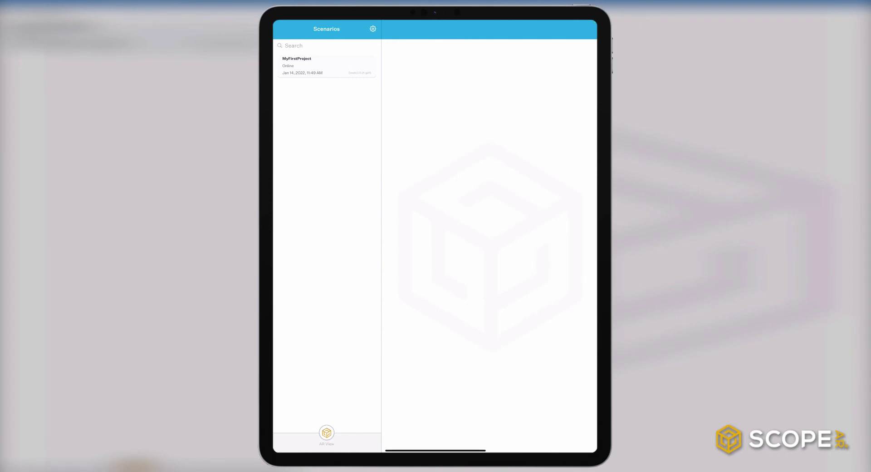
key(Return)
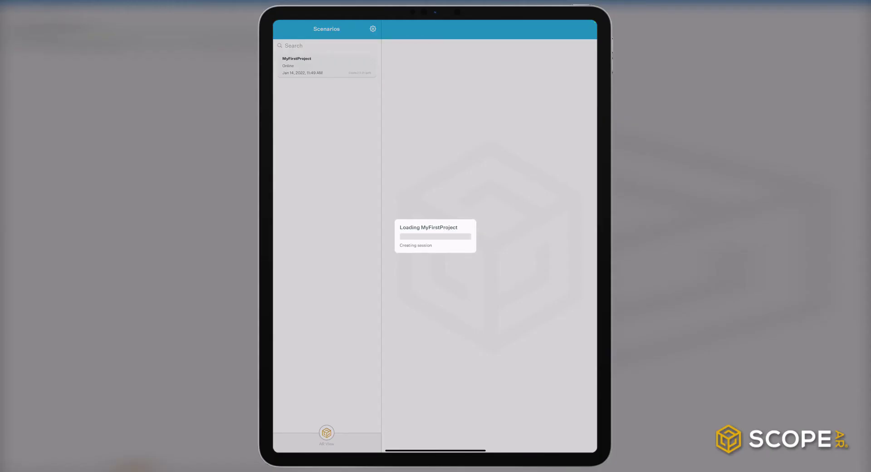